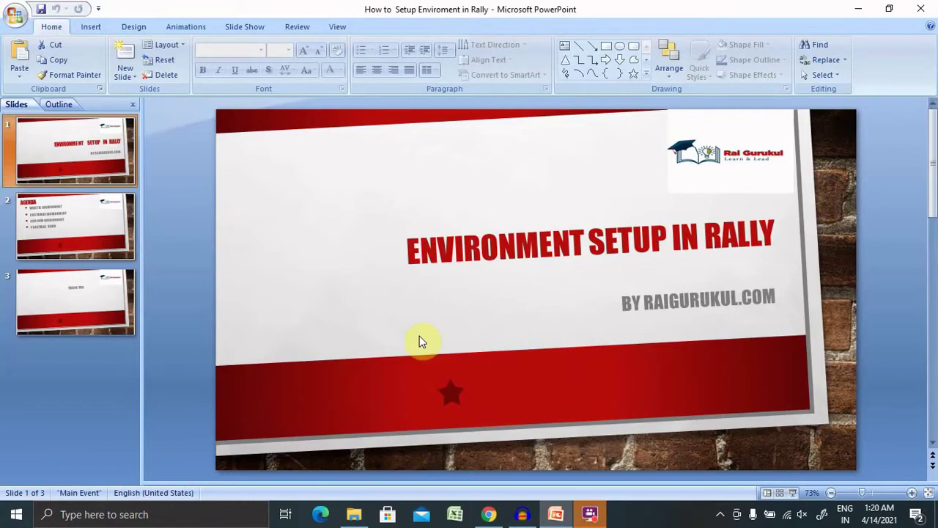
# Step: Show the Agenda slide (slide 2) in the PowerPoint presentation
pyautogui.click(68, 246)
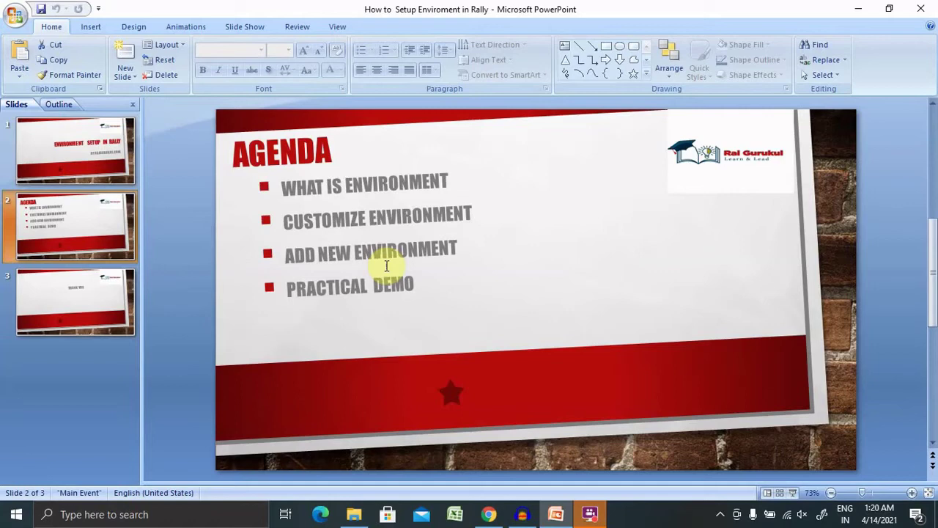
# Step: Switch to Rally and exit workspace settings back to the Child_Project dashboard
pyautogui.click(488, 514)
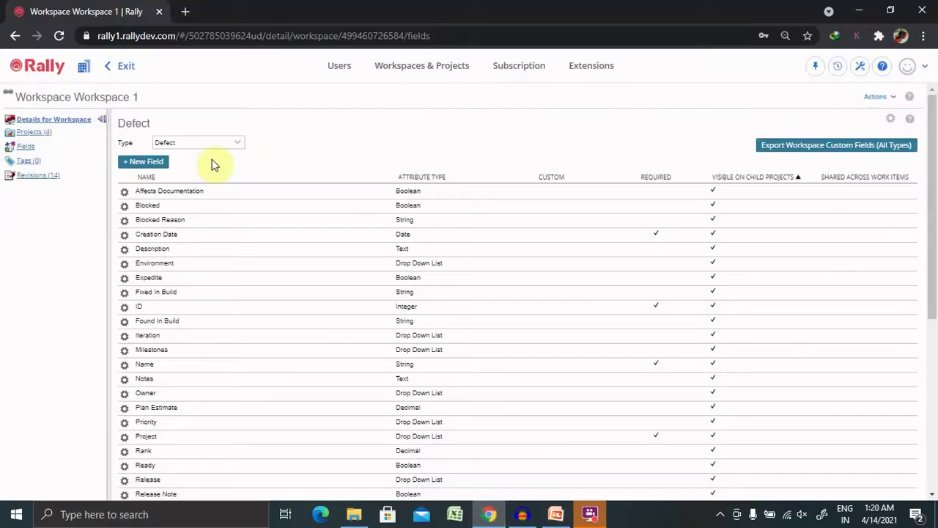
pyautogui.click(125, 65)
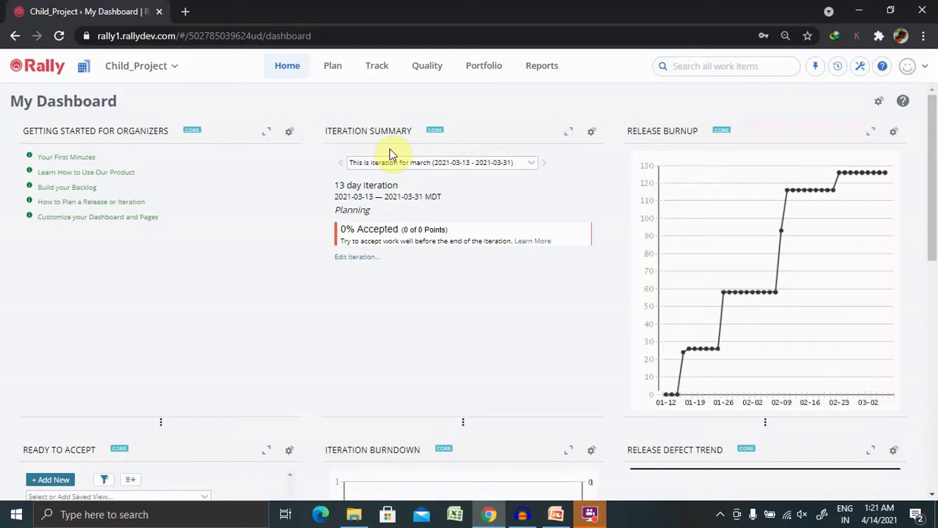
# Step: Open Rally's Setup administration pages, landing on the Users list
pyautogui.click(861, 66)
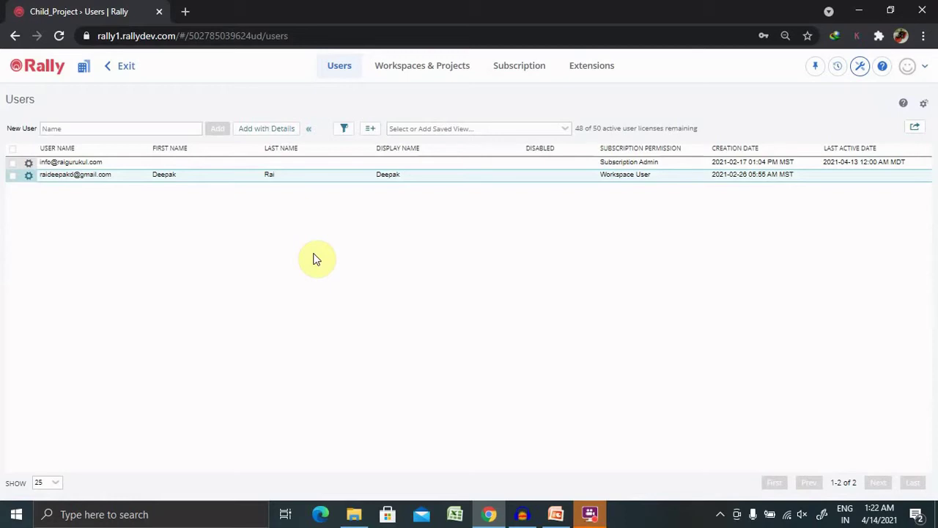
# Step: Show Workspace 1's Defect field definitions and bring up the Environment field's options
pyautogui.click(417, 67)
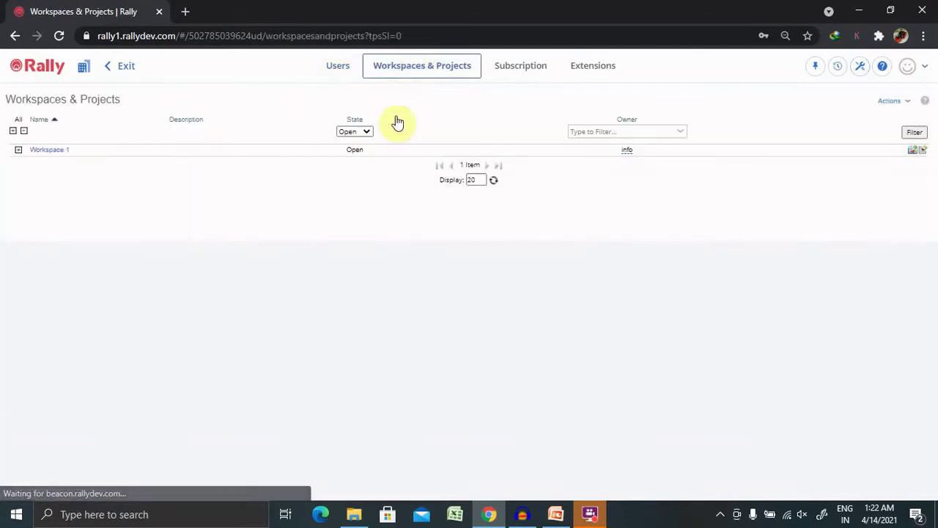
pyautogui.click(48, 150)
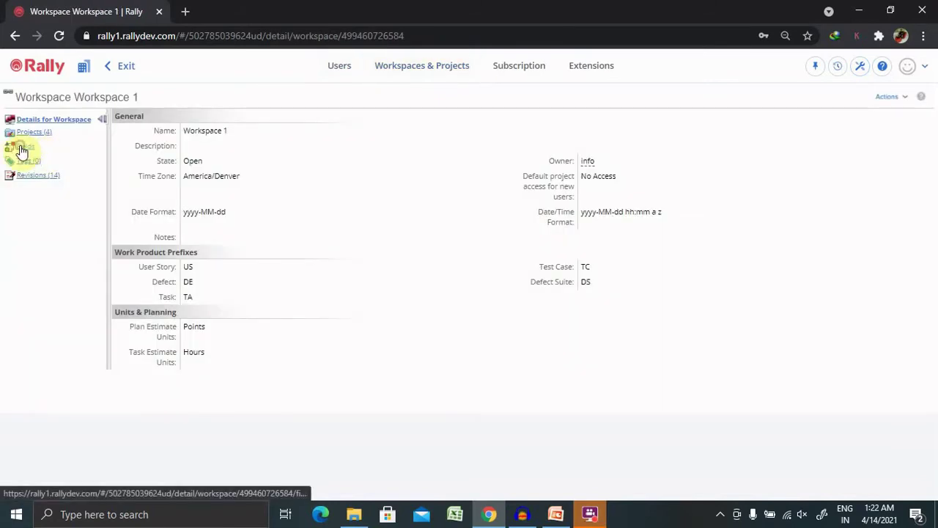
pyautogui.click(22, 148)
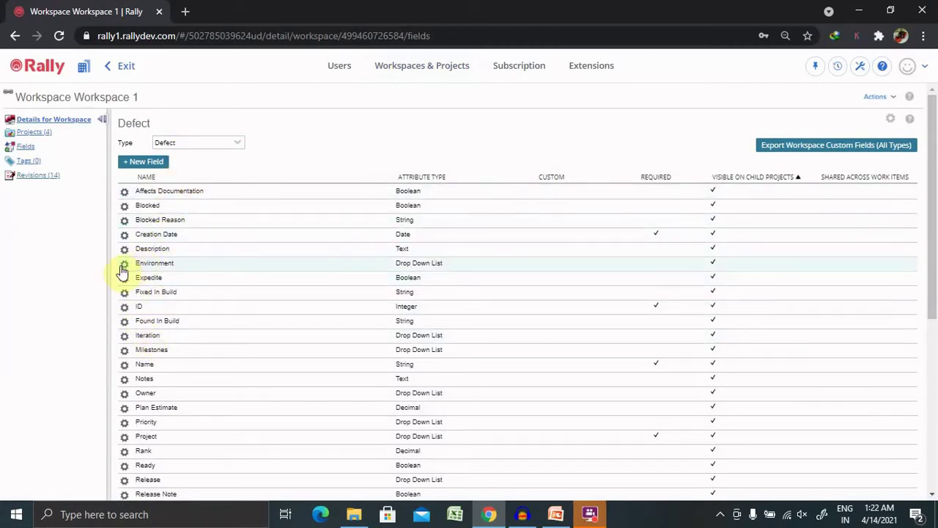
pyautogui.click(220, 148)
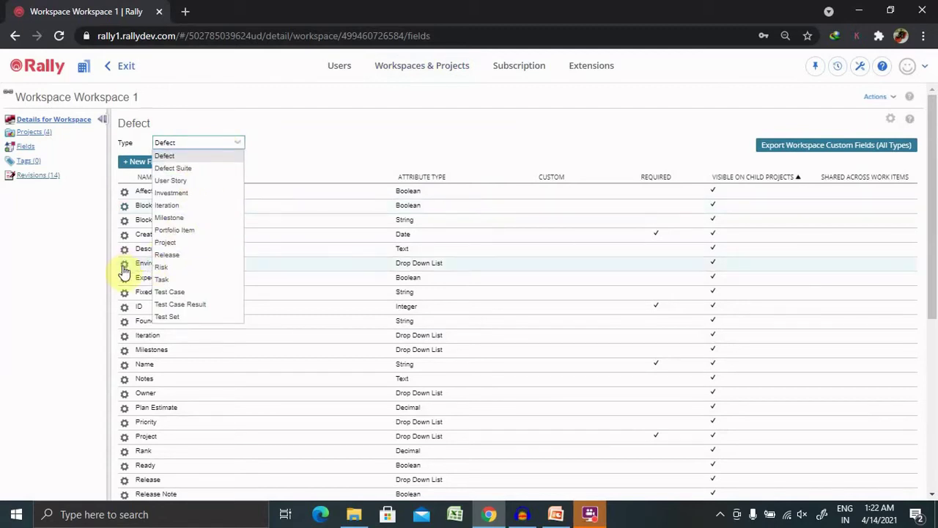
pyautogui.click(347, 112)
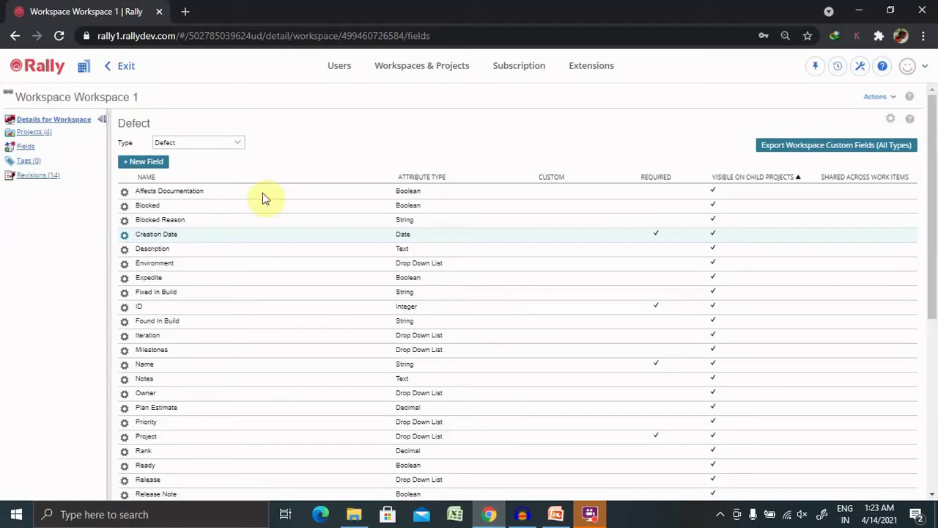
pyautogui.click(125, 266)
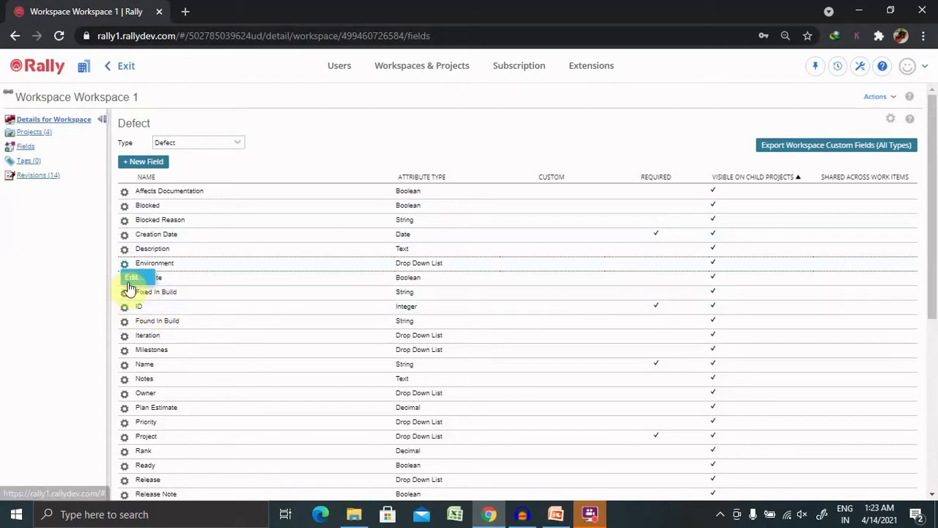
# Step: Edit the Environment field and add UAT after Development, Test, Staging and Production
pyautogui.click(131, 279)
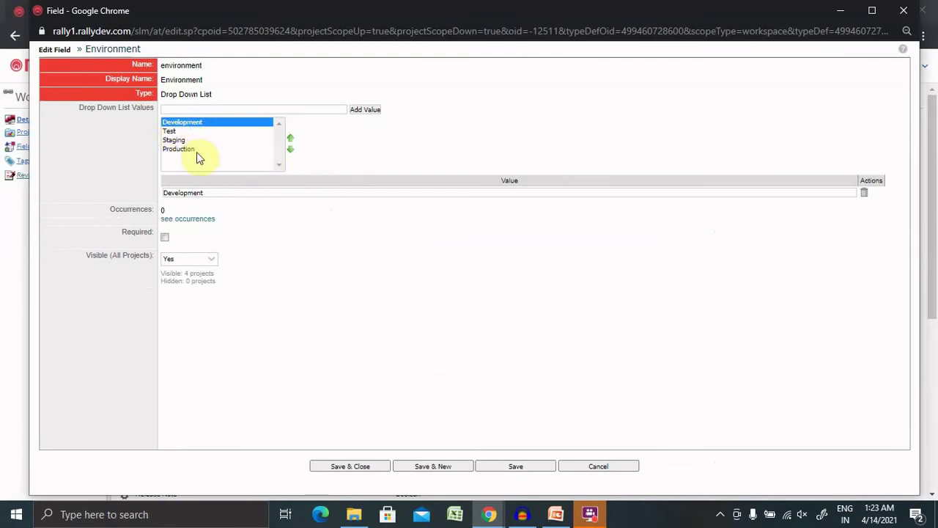
pyautogui.click(302, 109)
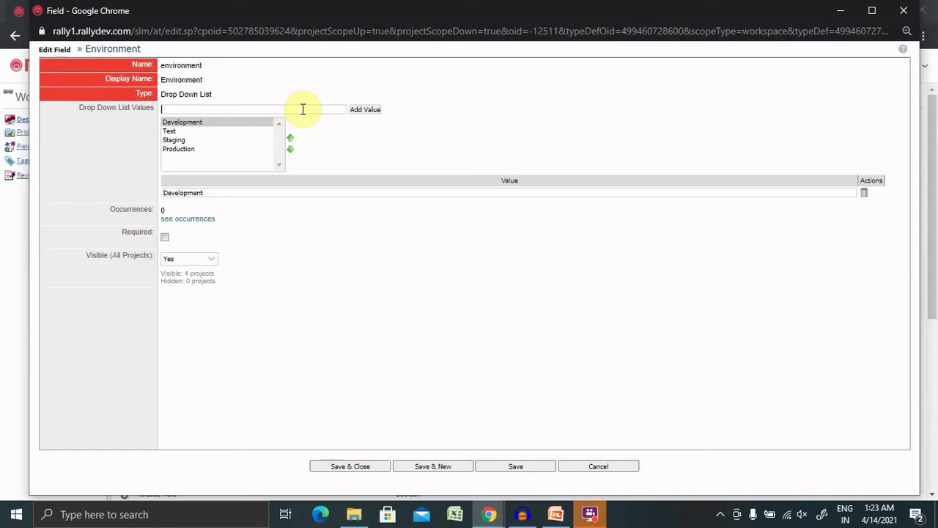
pyautogui.write('UAT')
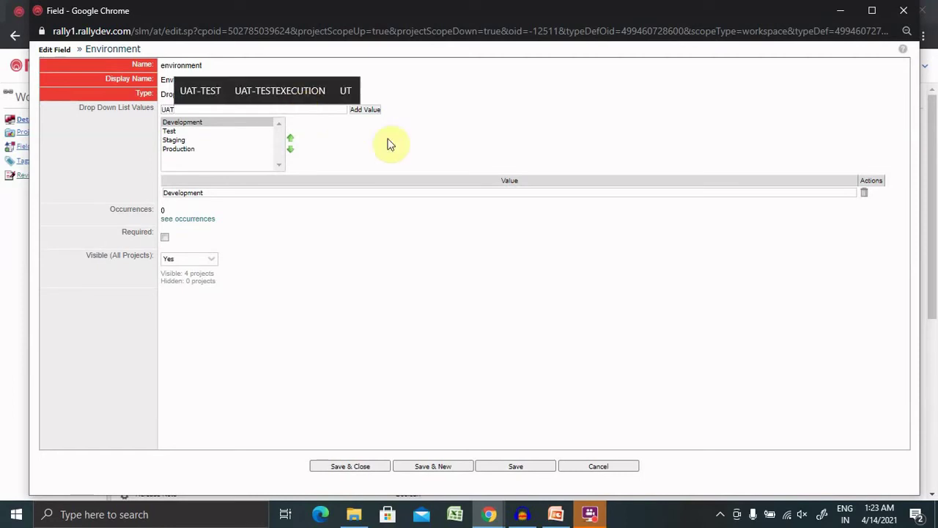
pyautogui.click(366, 110)
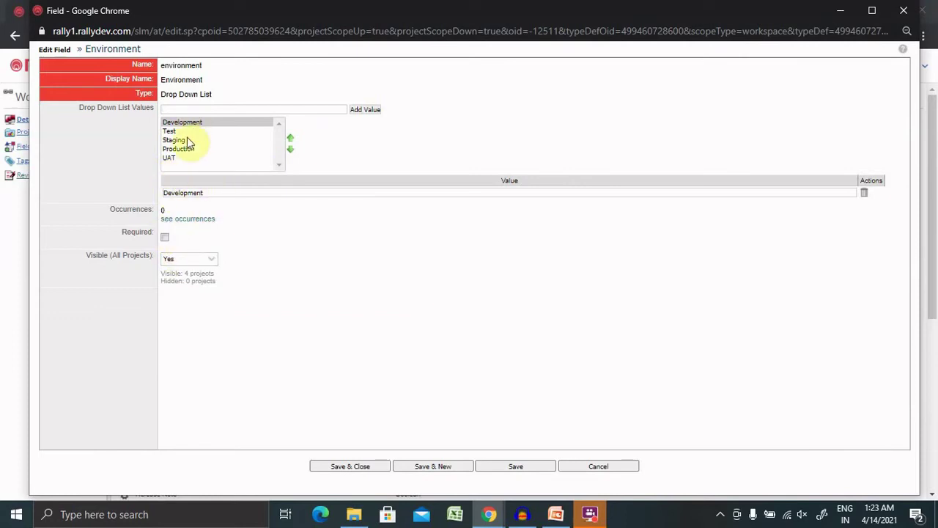
pyautogui.click(165, 241)
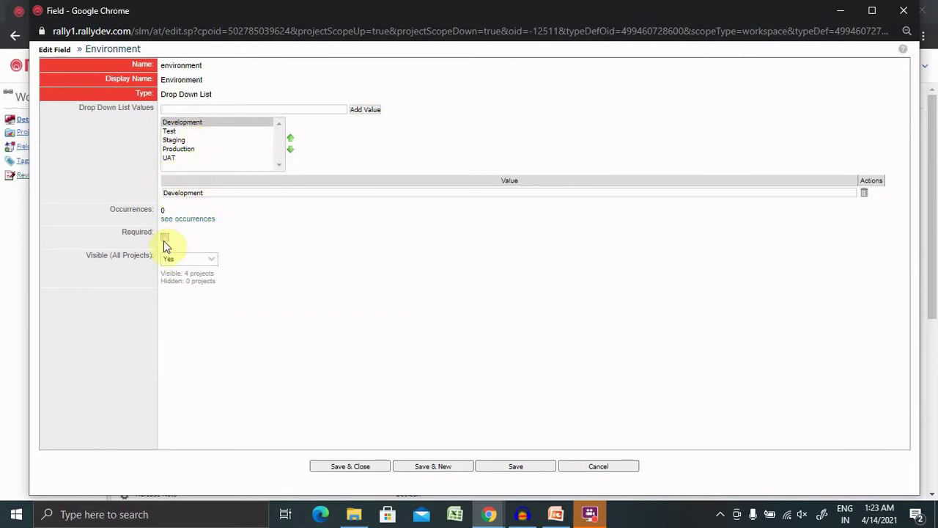
pyautogui.click(165, 238)
pyautogui.click(165, 238)
pyautogui.click(165, 238)
pyautogui.click(165, 239)
pyautogui.click(175, 132)
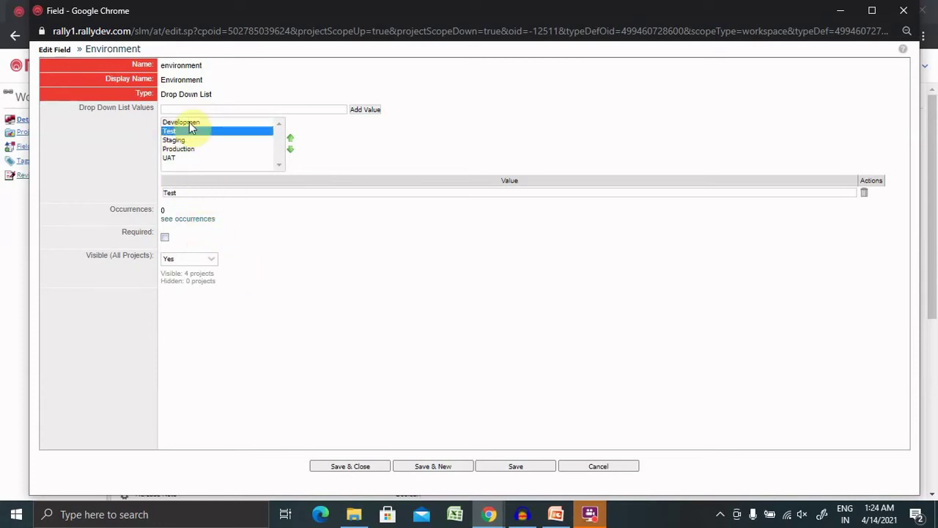
pyautogui.click(189, 122)
pyautogui.click(210, 192)
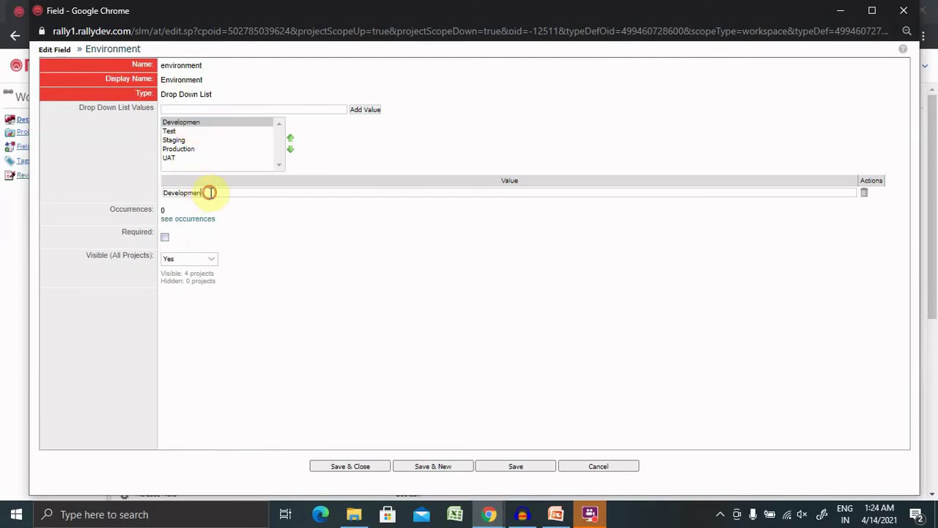
pyautogui.write('t')
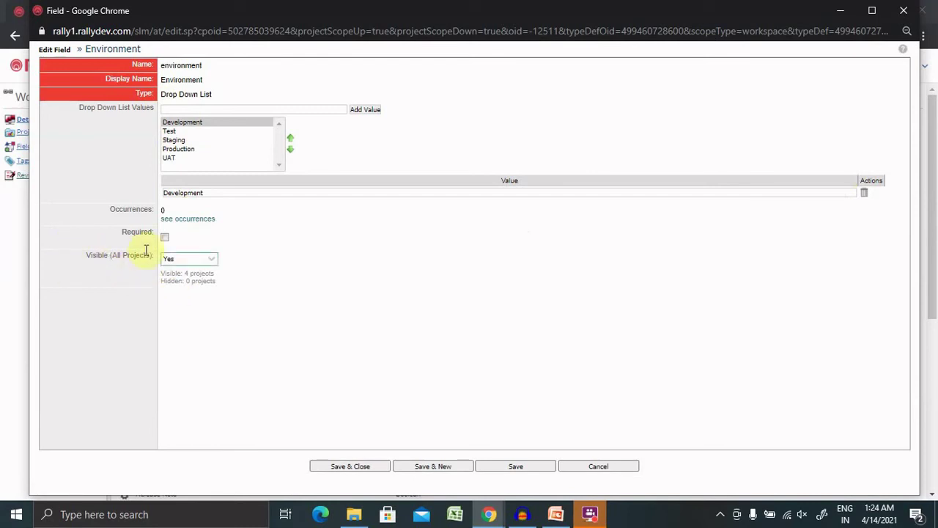
# Step: Save the Environment field with Visible kept at Yes, then reopen it to confirm UAT
pyautogui.click(214, 261)
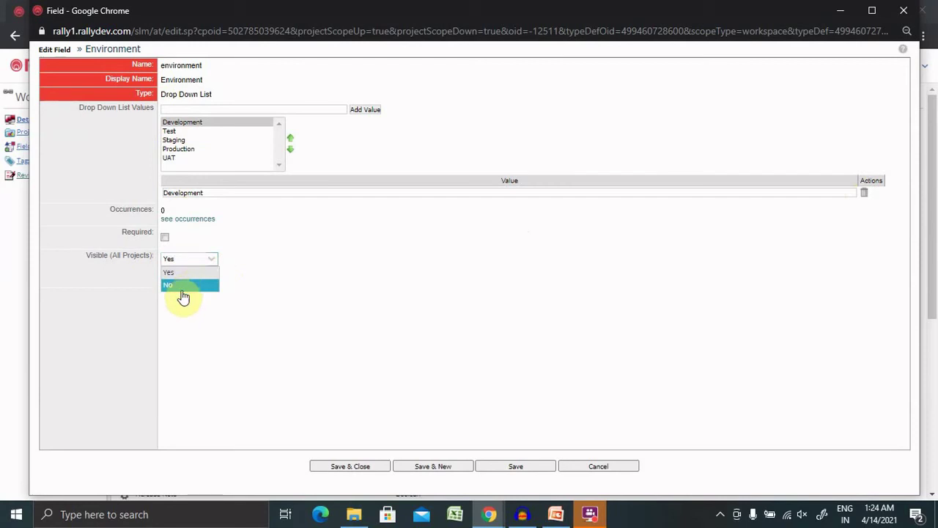
pyautogui.click(322, 281)
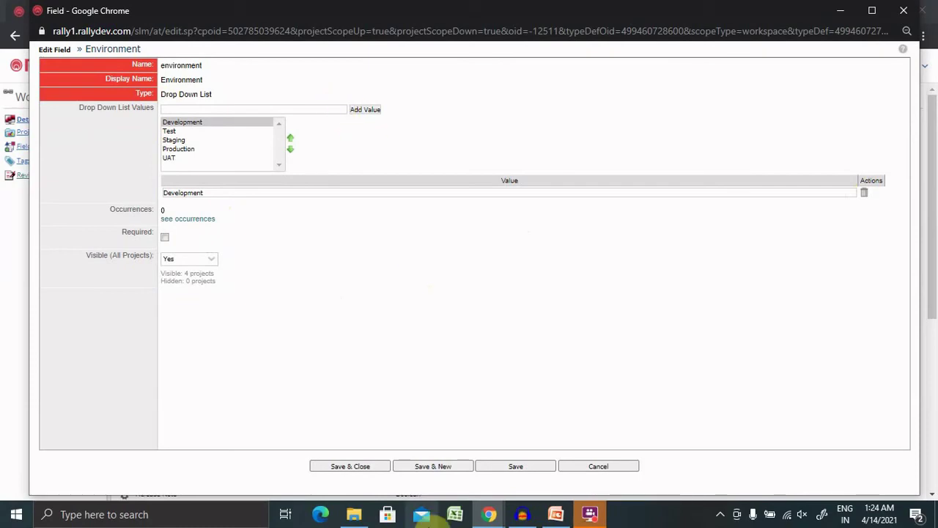
pyautogui.click(351, 468)
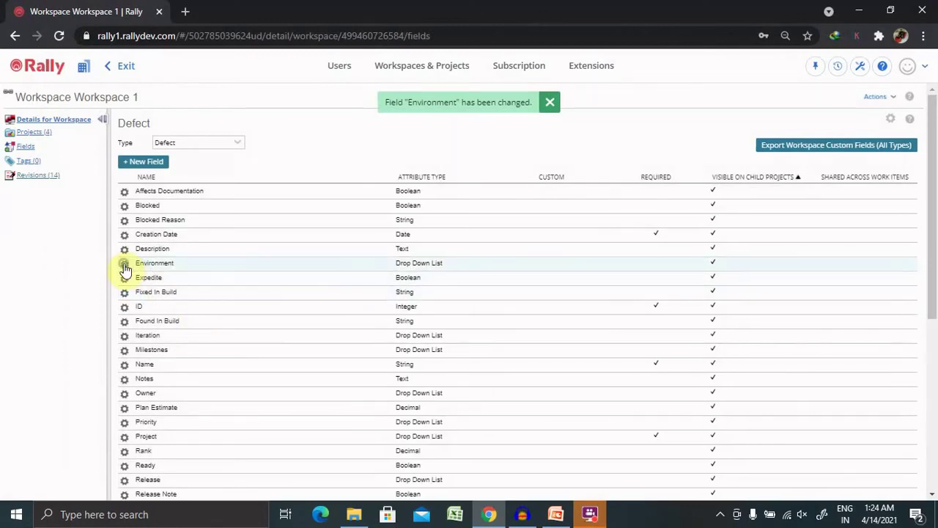
pyautogui.click(124, 291)
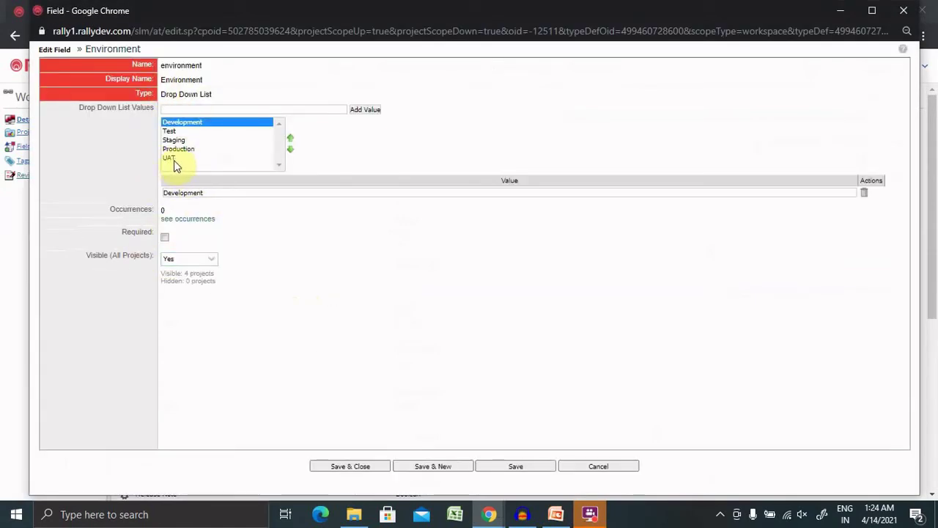
pyautogui.click(348, 470)
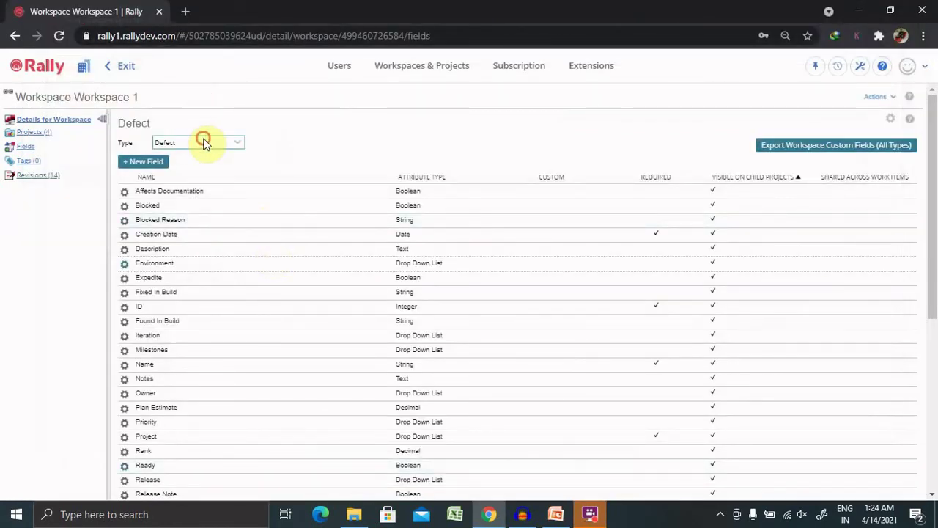
# Step: Switch the Type filter to User Story and scroll through its 26 fields
pyautogui.click(203, 142)
pyautogui.click(189, 180)
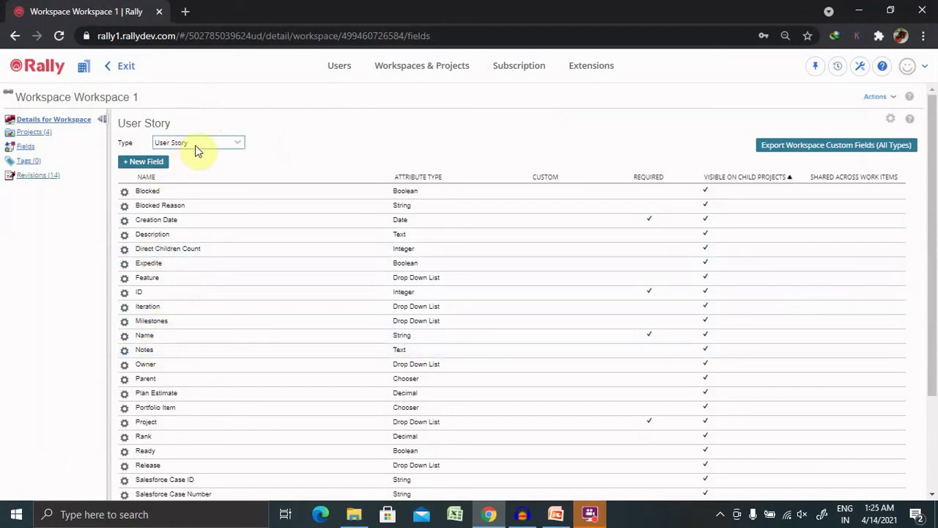
pyautogui.moveTo(932, 216); pyautogui.dragTo(927, 288)
pyautogui.scroll(2, 927, 288)
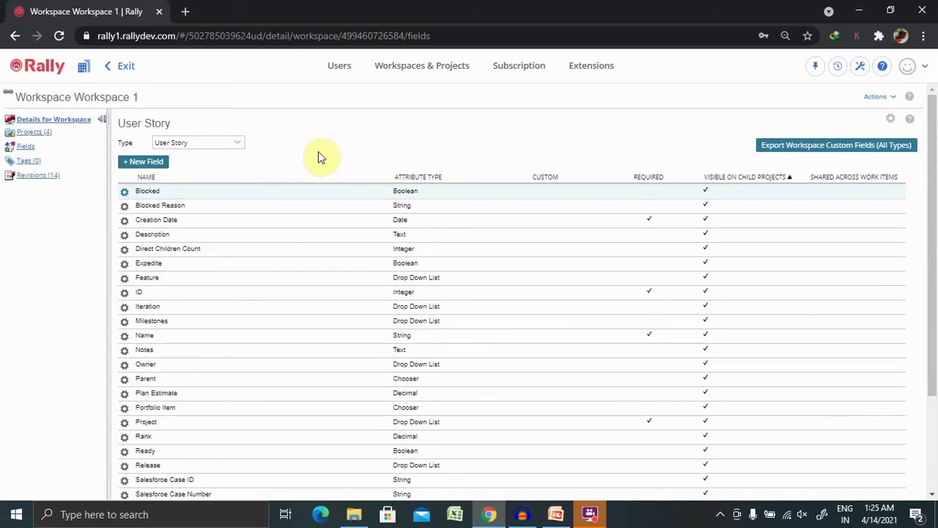
# Step: Return to PowerPoint and select the slide 3 Thank You thumbnail
pyautogui.click(556, 517)
pyautogui.click(59, 307)
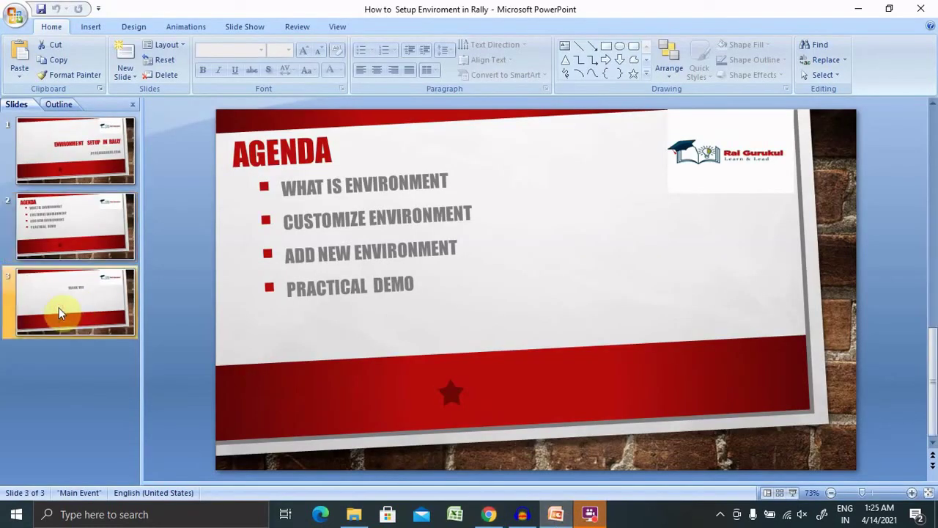